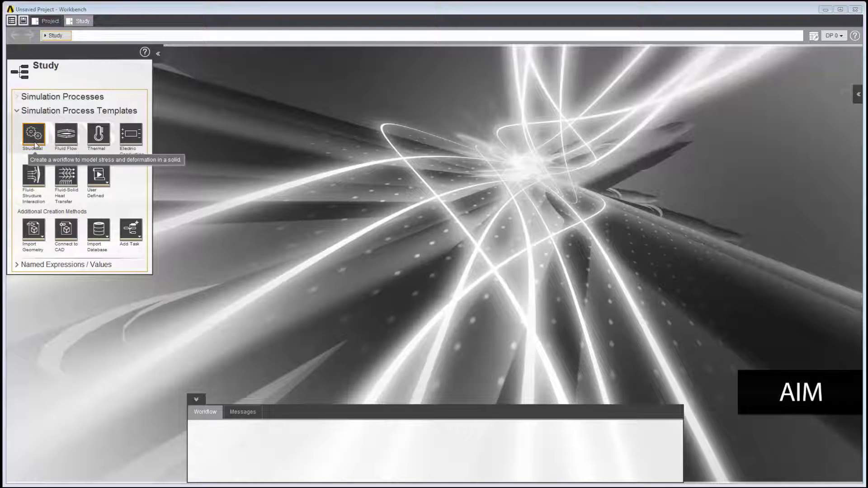
Pick the Structural template for a static analysis on imported geometry
click(34, 136)
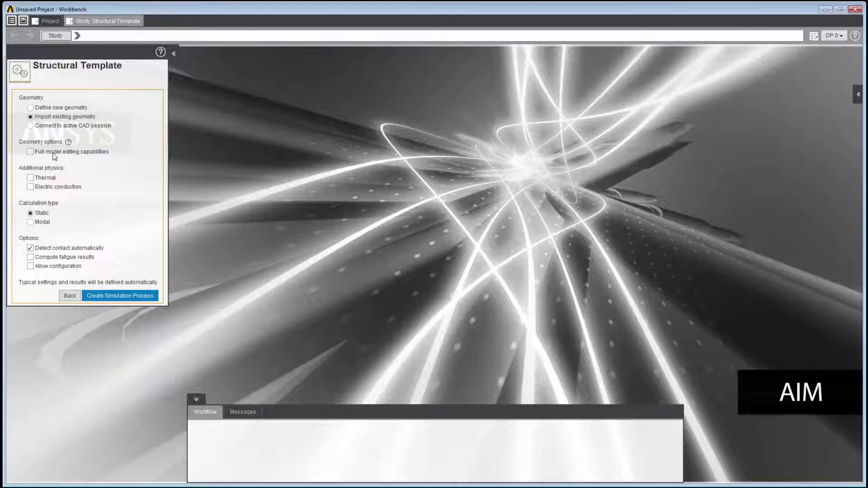
Create the simulation process and import Aircraft Engine Lift Bracket.stp as its geometry
click(134, 297)
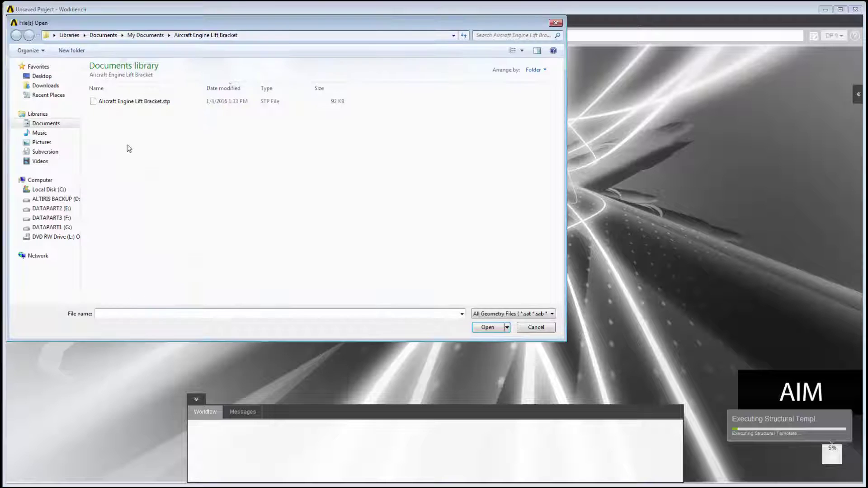
click(129, 102)
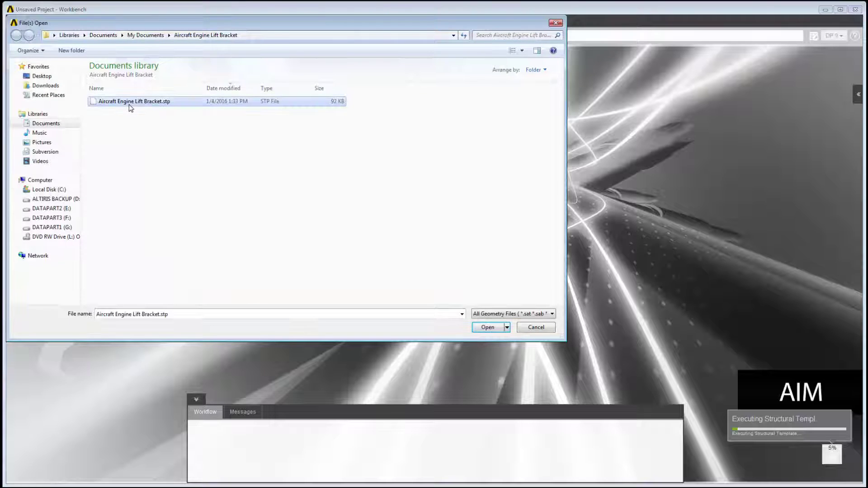
click(489, 328)
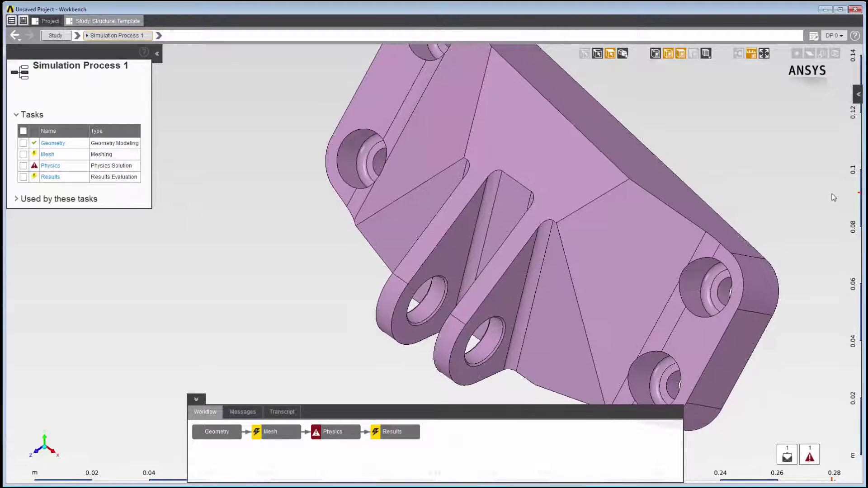
Rotate the lift bracket until both lugs and all four mounting holes are visible
middle_drag(832, 196, 210, 302)
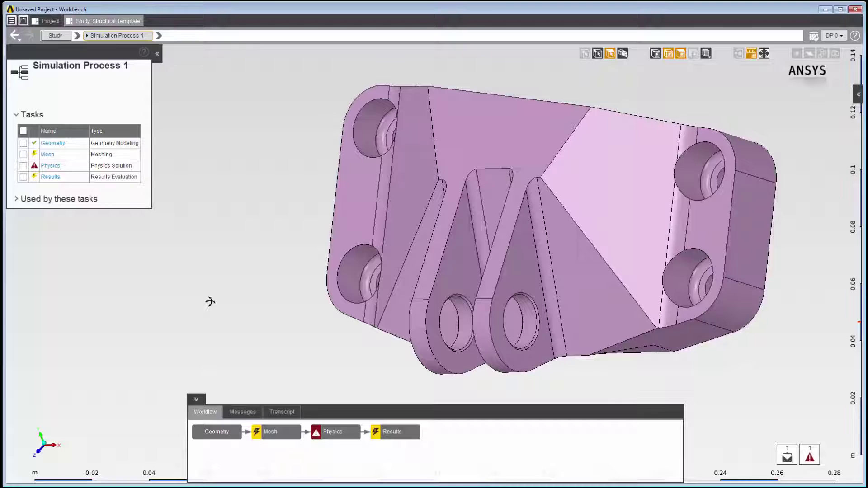
Update the Mesh task to generate a tetrahedral mesh on the bracket and view it
right_click(277, 433)
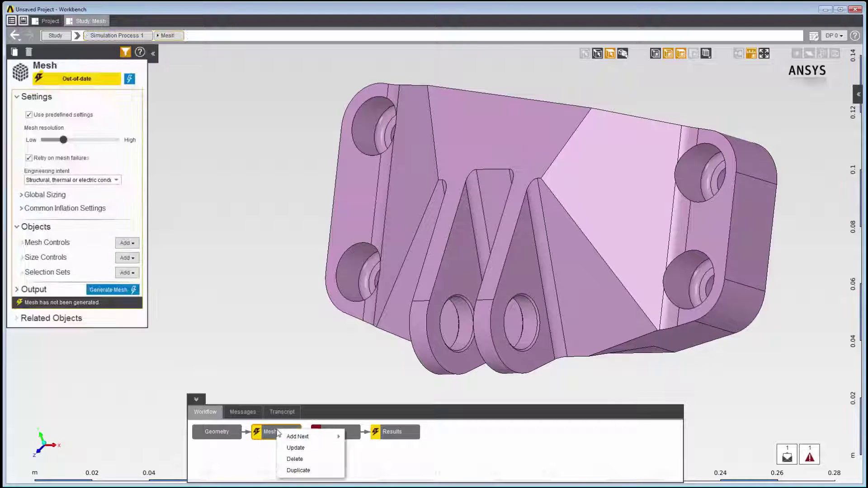
click(296, 448)
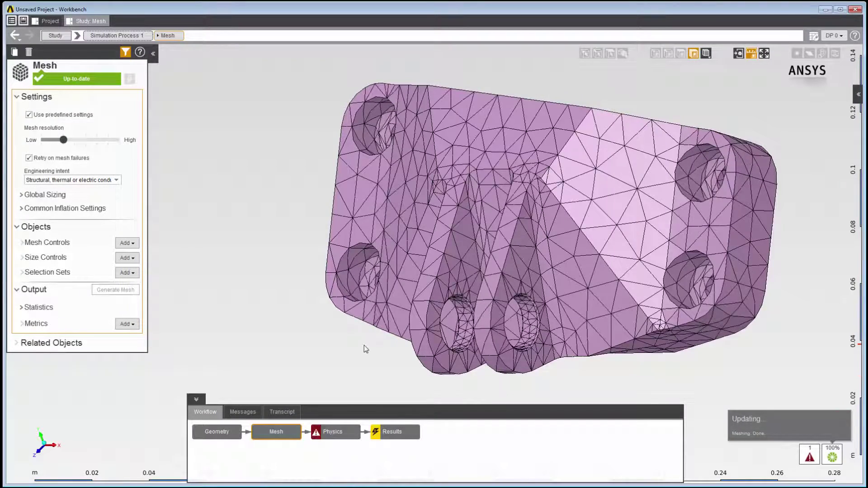
middle_drag(365, 349, 335, 372)
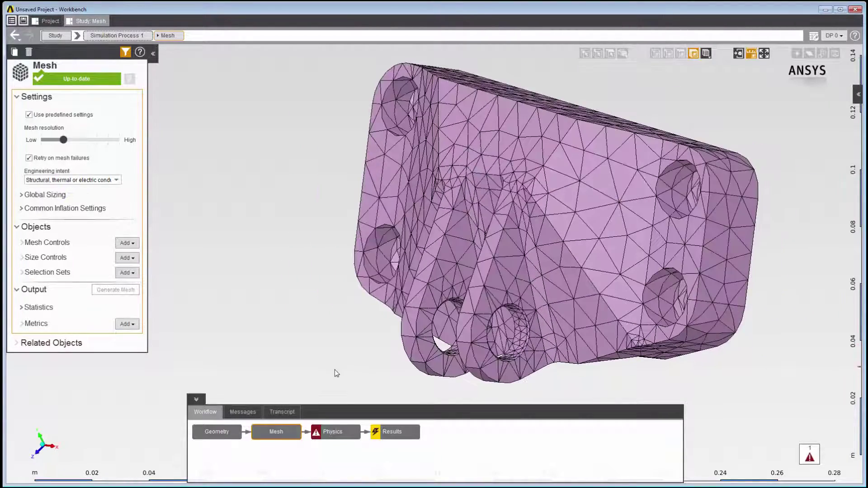
Load the lift bracket into the geometry editor with Edit Geometry on the Geometry task
click(213, 431)
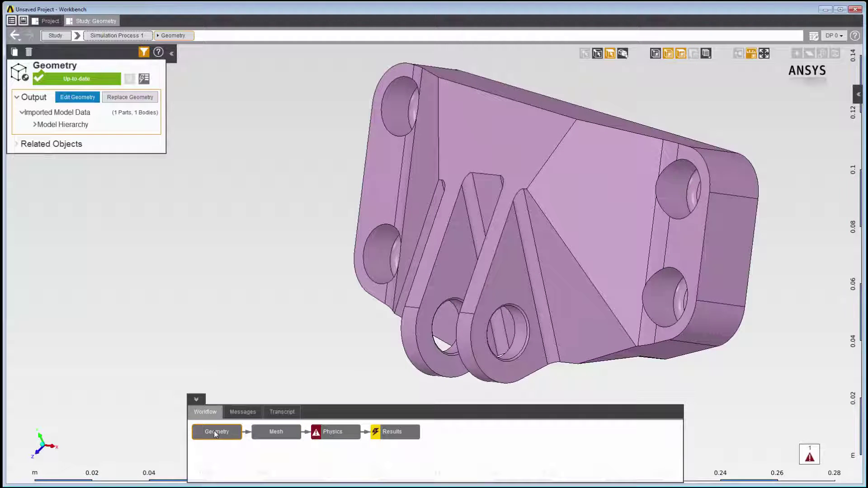
right_click(214, 433)
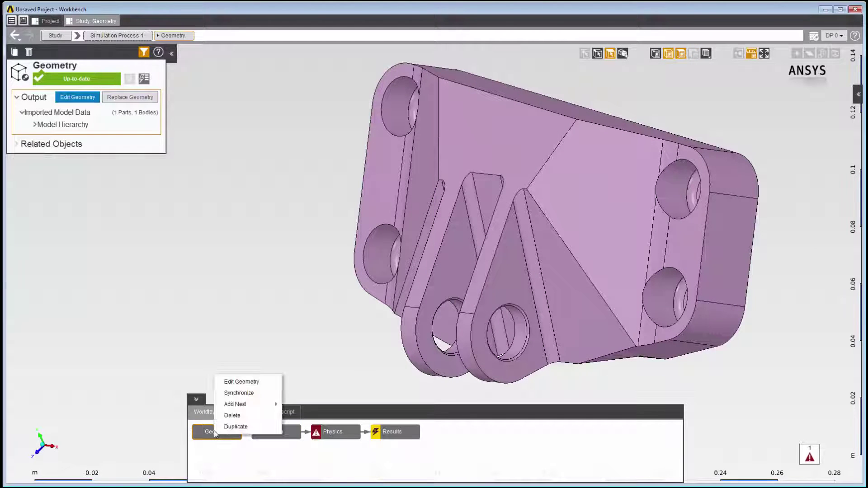
click(241, 382)
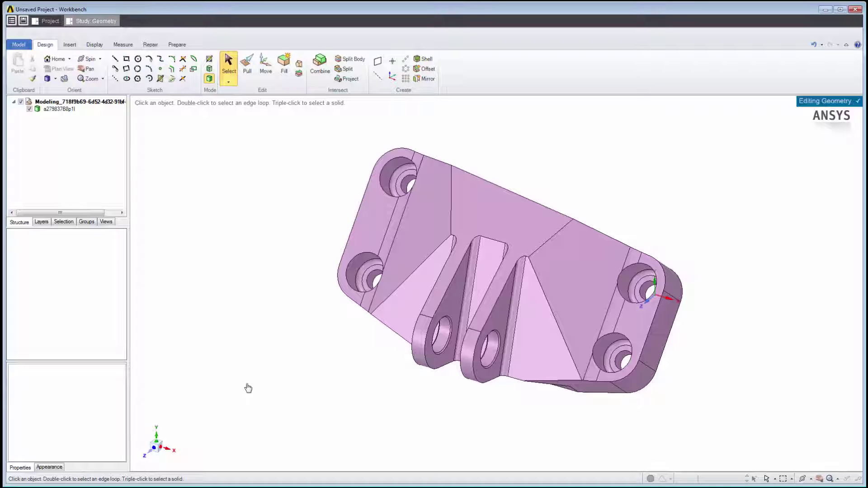
Select all six pin-hole faces on both lugs, zooming and orbiting to reach them
scroll(483, 357, up, 5)
click(482, 375)
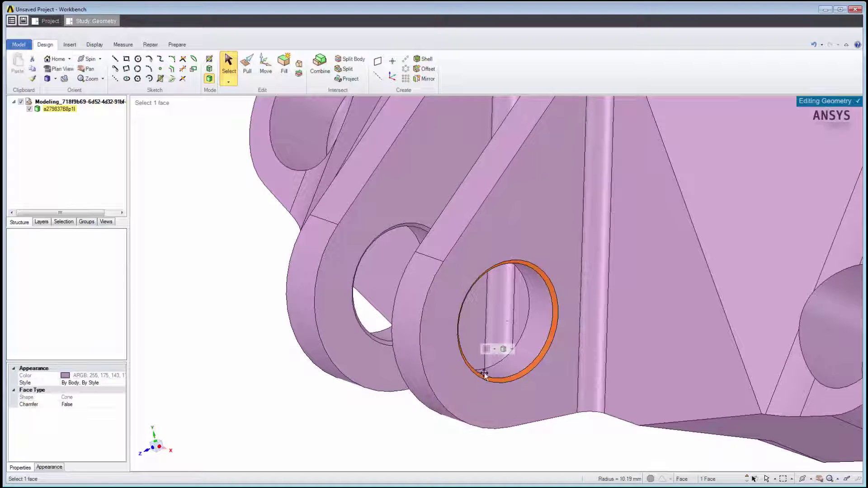
ctrl+click(526, 367)
ctrl+click(362, 289)
ctrl+click(420, 275)
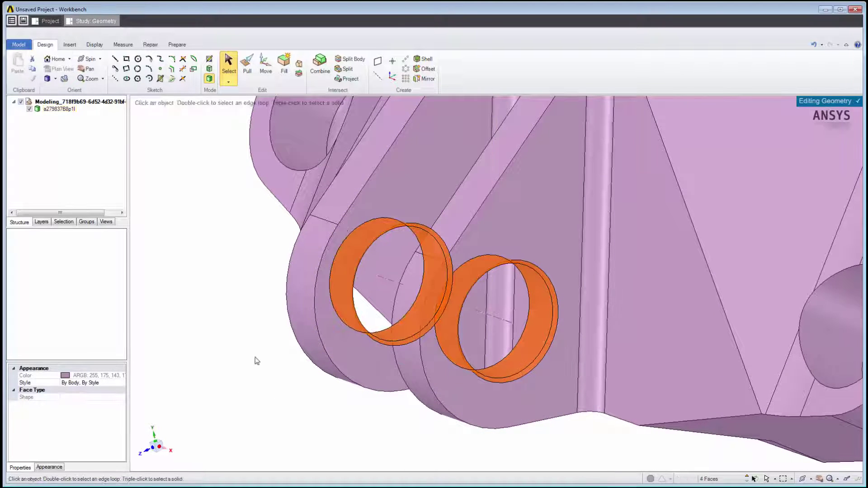
middle_drag(252, 358, 497, 344)
ctrl+click(520, 316)
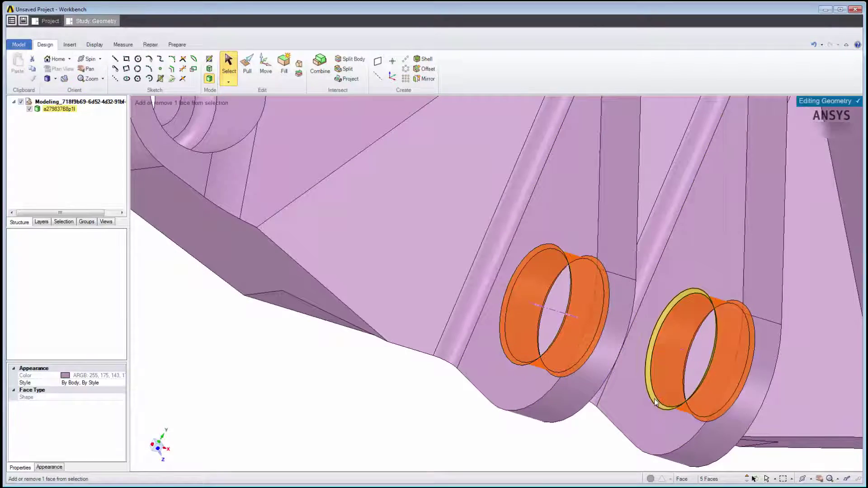
ctrl+click(664, 362)
middle_drag(404, 415, 199, 409)
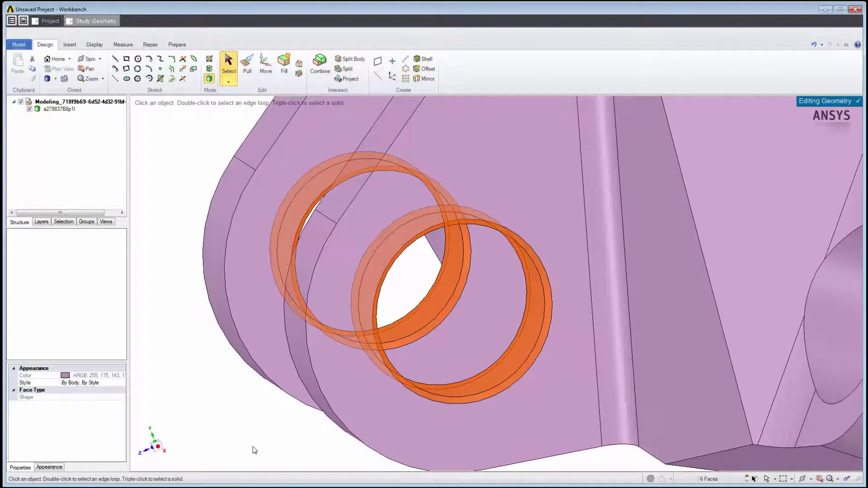
mouse_move(252, 449)
middle_down()
mouse_move(225, 425)
mouse_move(246, 437)
middle_up()
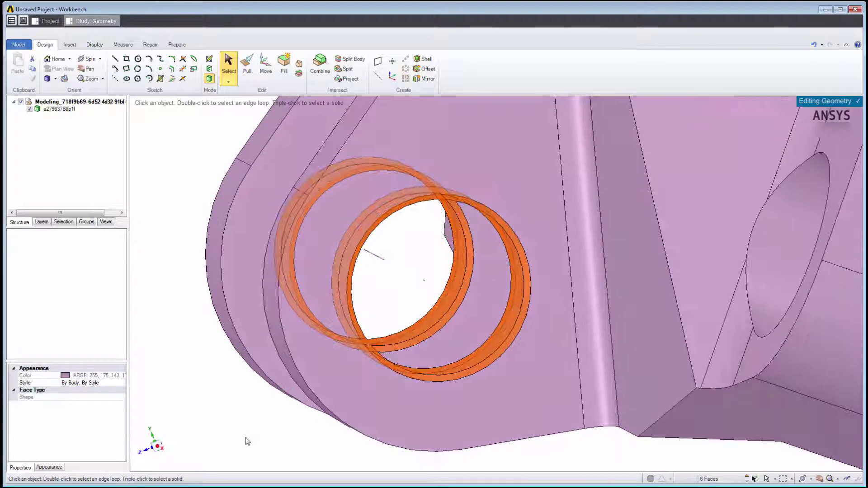
Move the hole faces sideways by 3mm and save that offset as driving dimension Group1
click(262, 67)
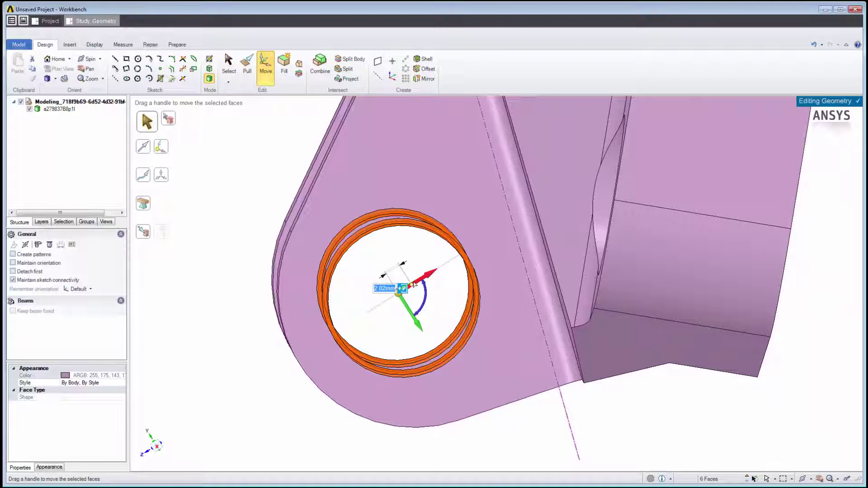
mouse_move(415, 284)
mouse_down()
mouse_move(447, 263)
mouse_move(403, 284)
mouse_up()
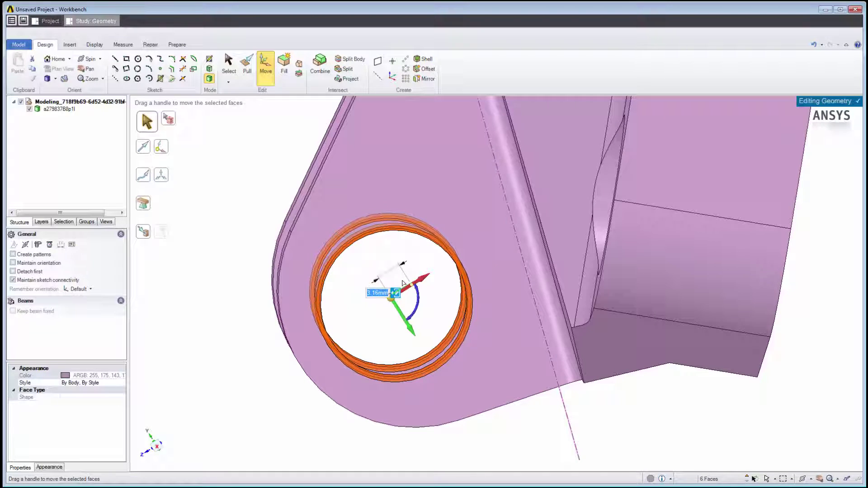
text(3)
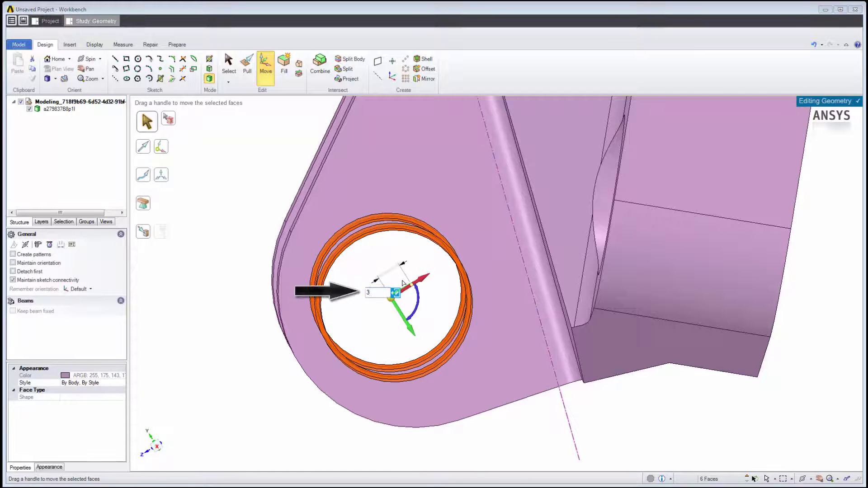
key(Return)
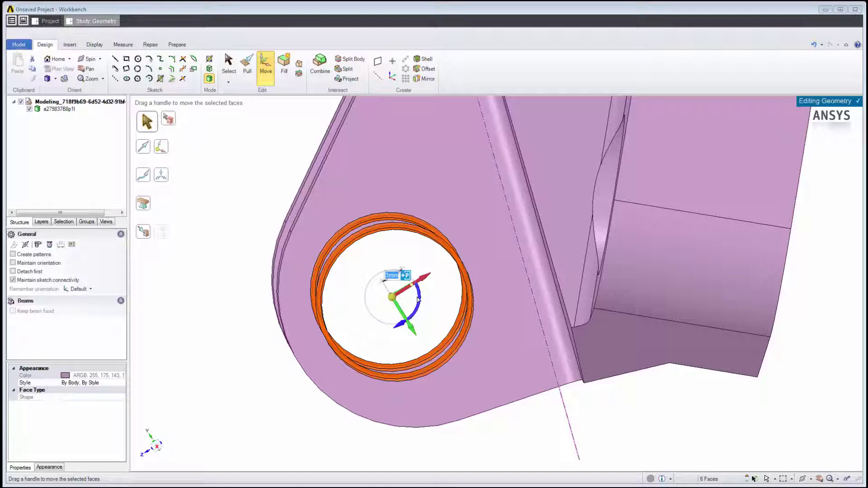
click(406, 275)
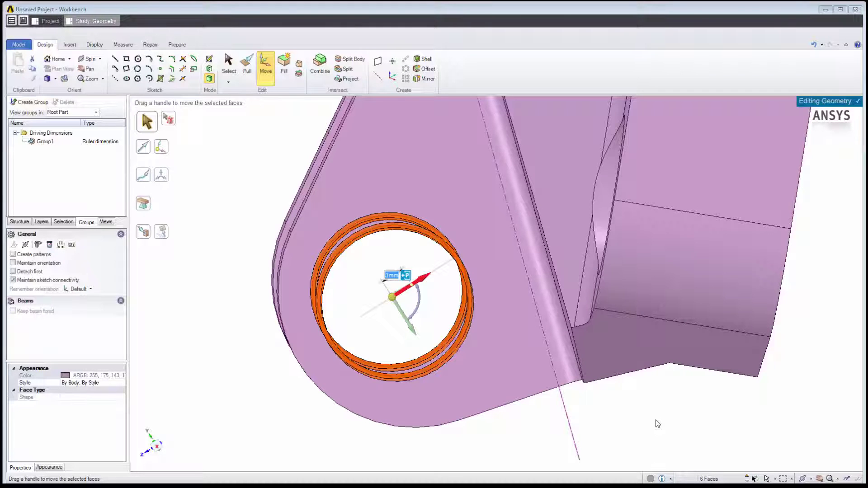
Rename the Group1 driving dimension to Offset
click(49, 144)
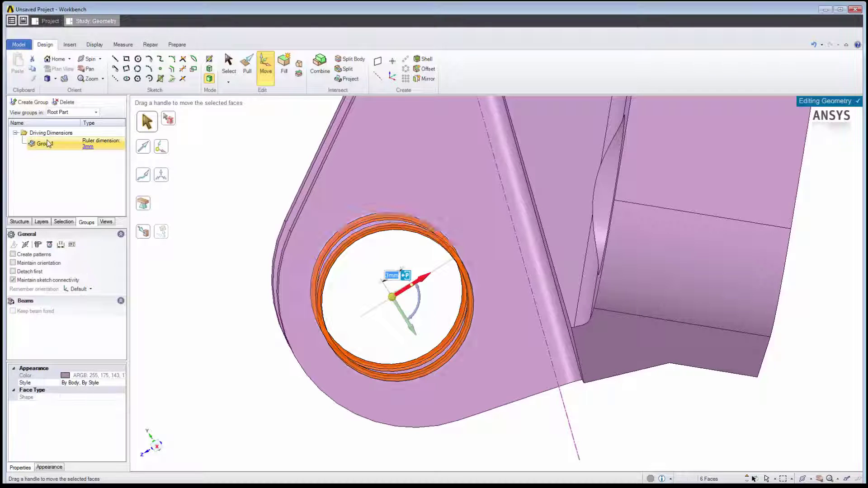
right_click(50, 147)
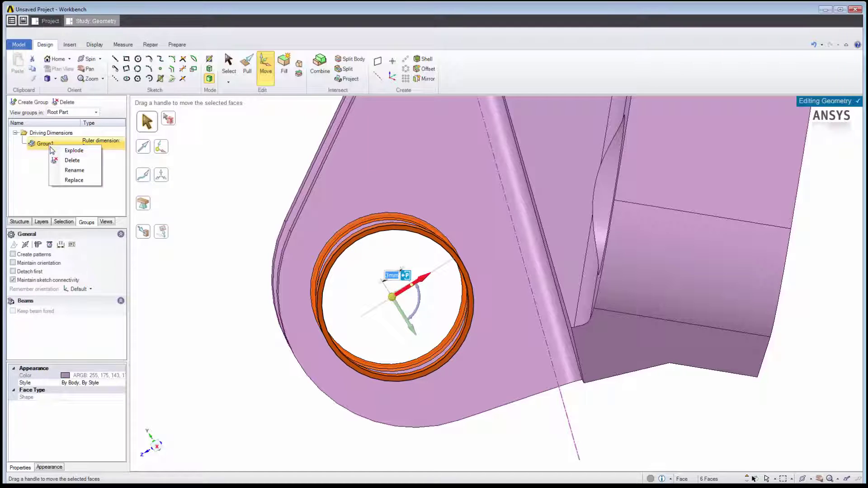
click(61, 170)
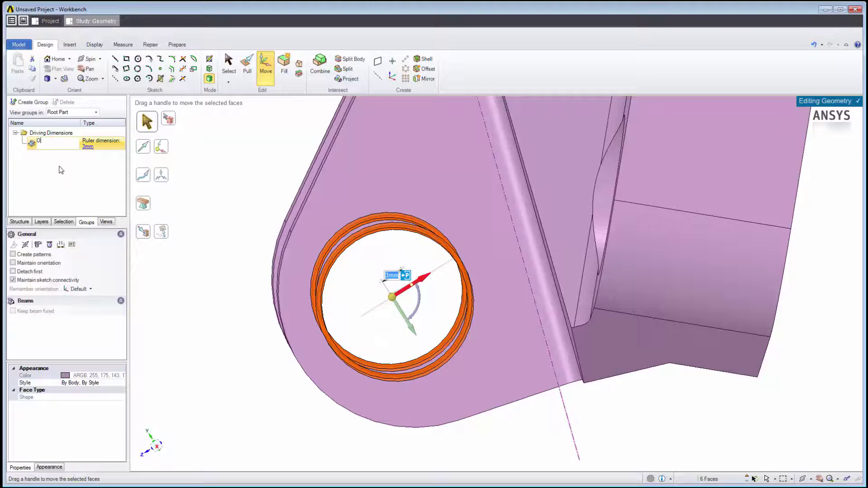
Change the Offset dimension from 3mm to 4mm
click(88, 148)
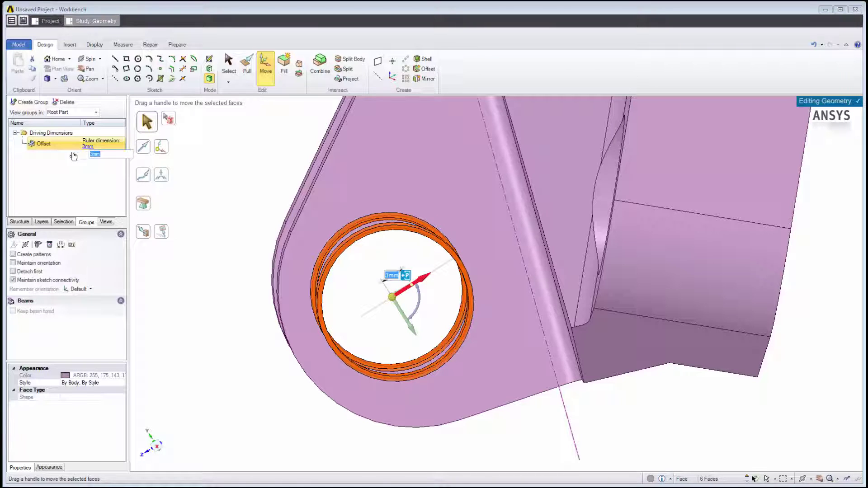
text(4)
key(Return)
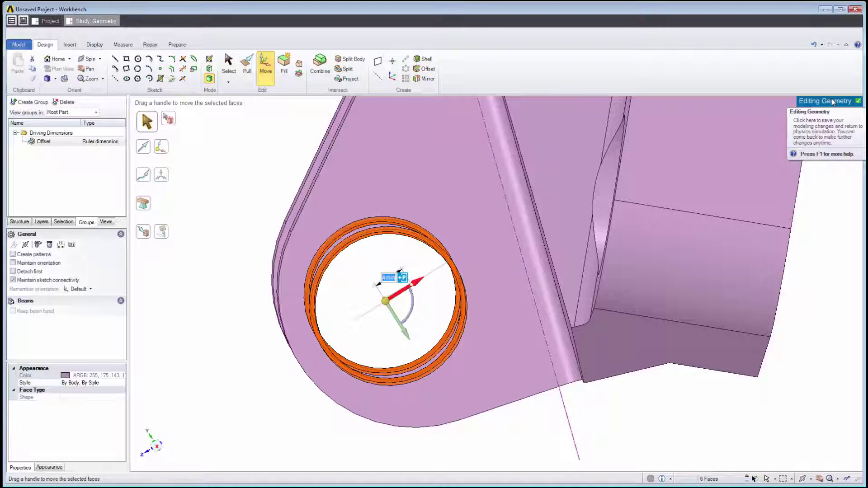
Finish editing with Offset at 0.004 m and update the Mesh task to remesh the bracket
click(833, 103)
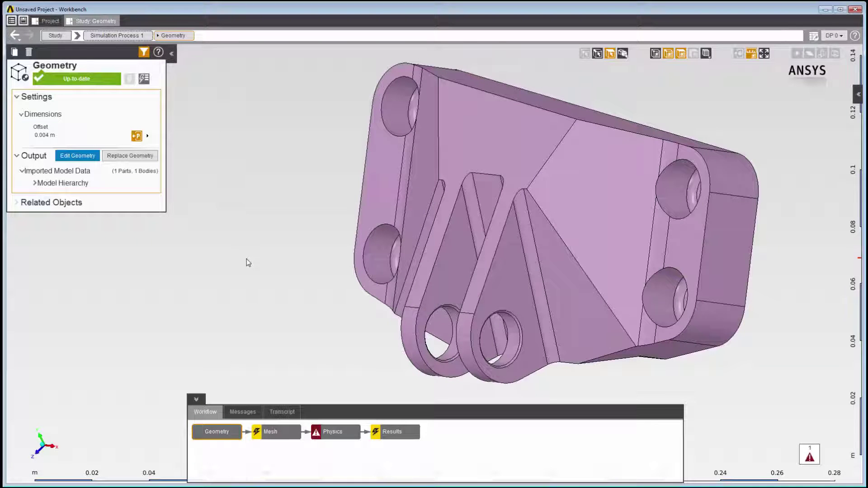
click(286, 434)
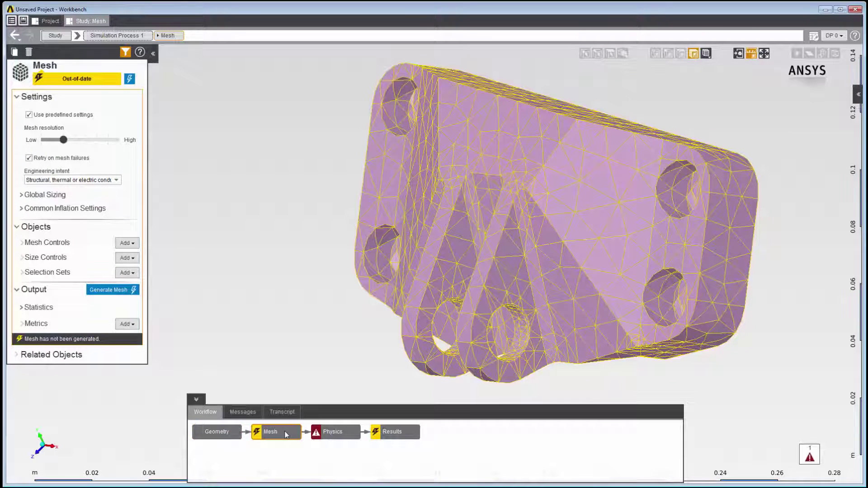
right_click(286, 435)
click(298, 446)
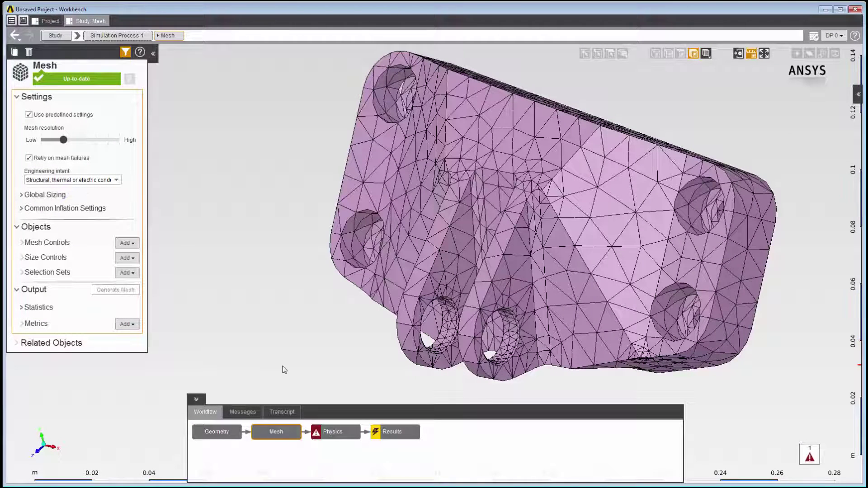
click(210, 431)
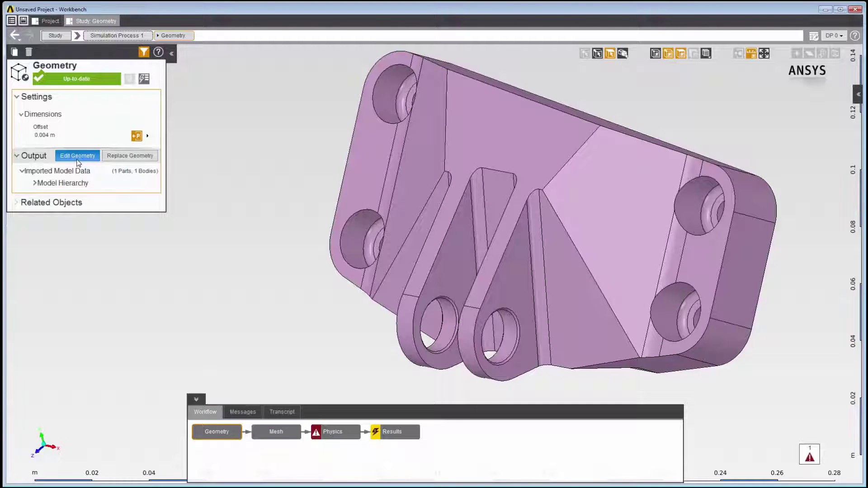
Reopen the bracket geometry and drag the pin-hole faces to about a 4.2mm offset
right_click(167, 233)
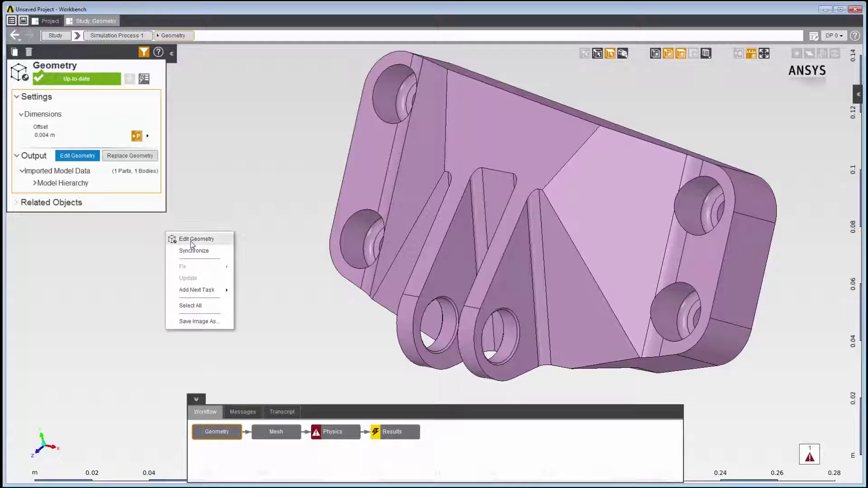
click(234, 370)
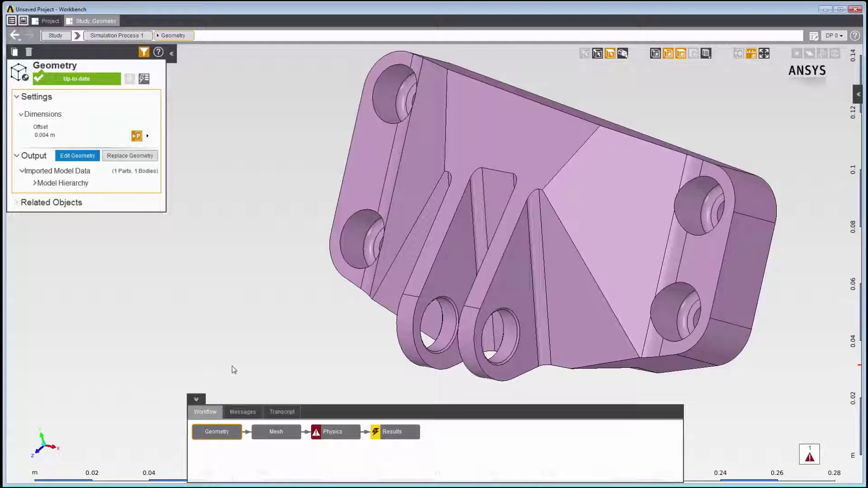
right_click(233, 430)
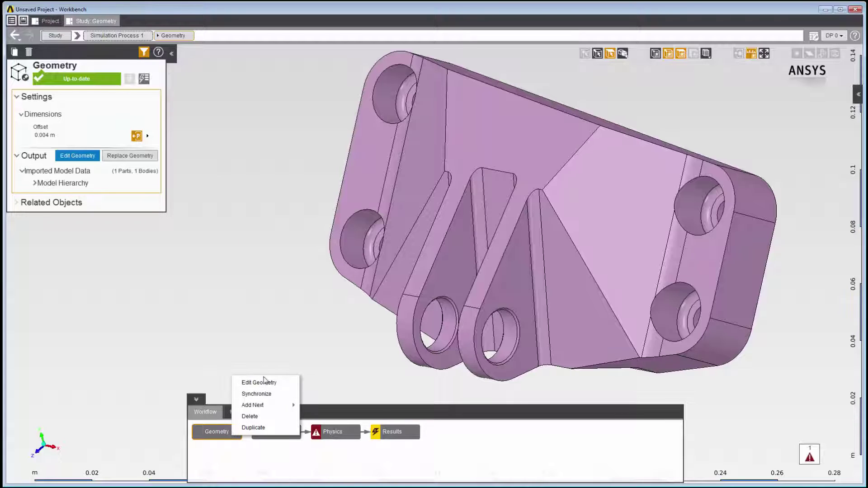
click(265, 382)
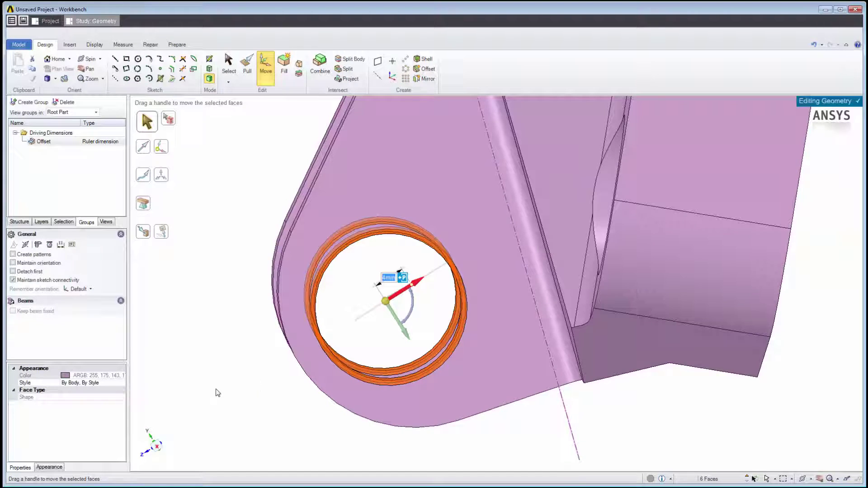
mouse_move(218, 393)
middle_down()
mouse_move(237, 386)
mouse_move(210, 389)
middle_up()
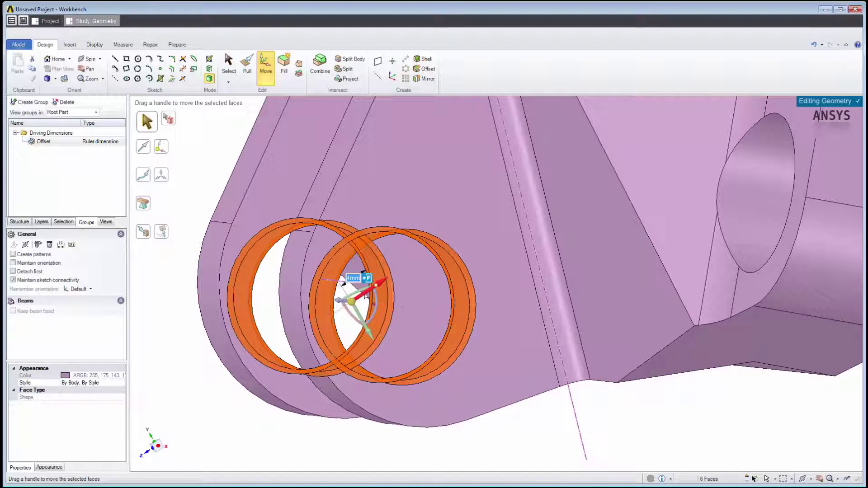
drag(366, 296, 364, 299)
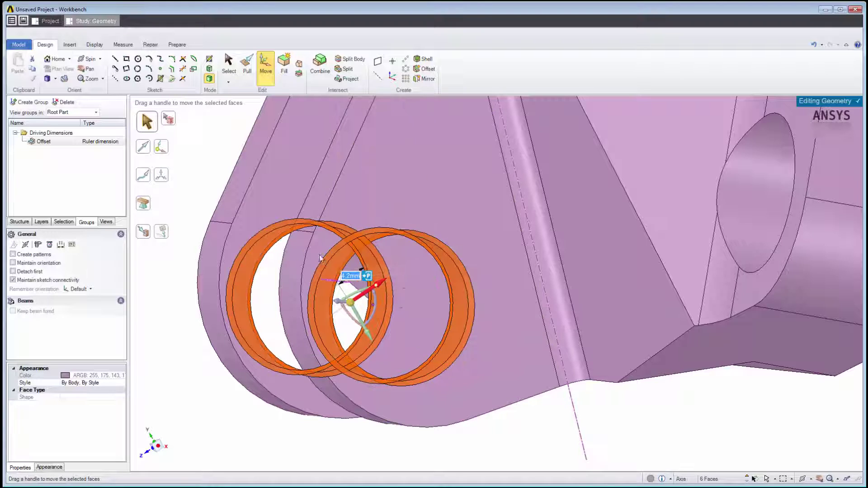
From the Prepare tools, try Volume Extract, then start a Box enclosure around the bracket with the default 25% cushion
click(186, 46)
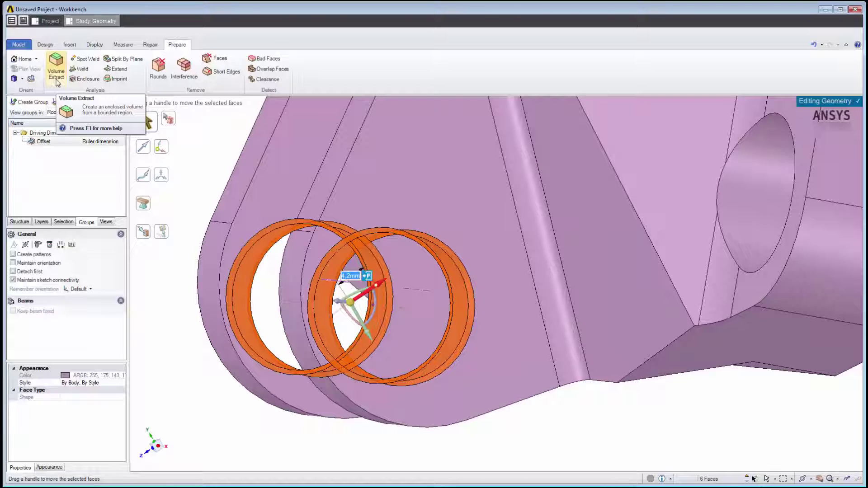
click(58, 82)
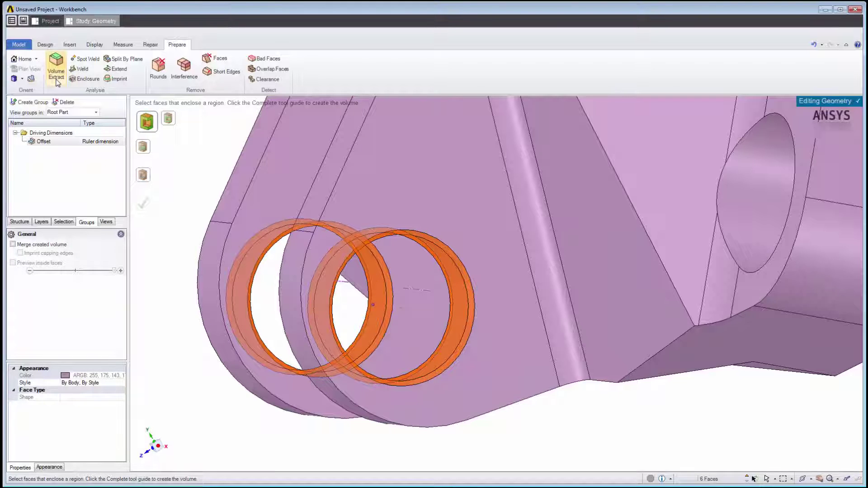
click(88, 78)
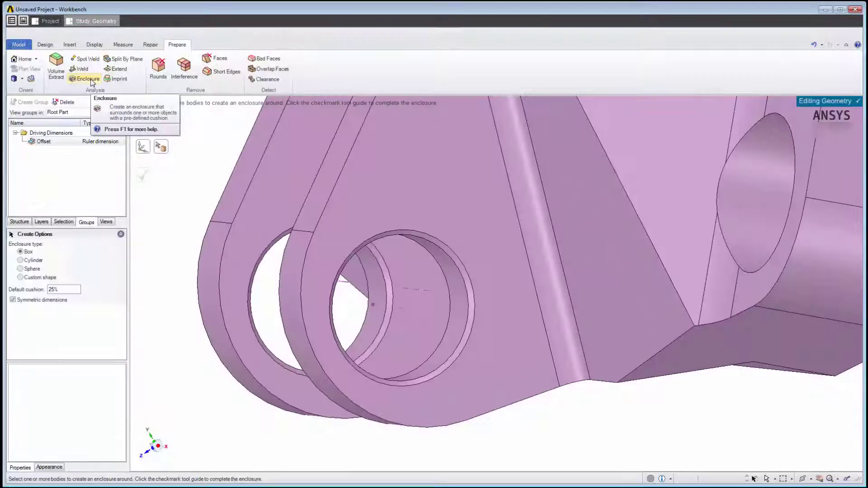
click(88, 80)
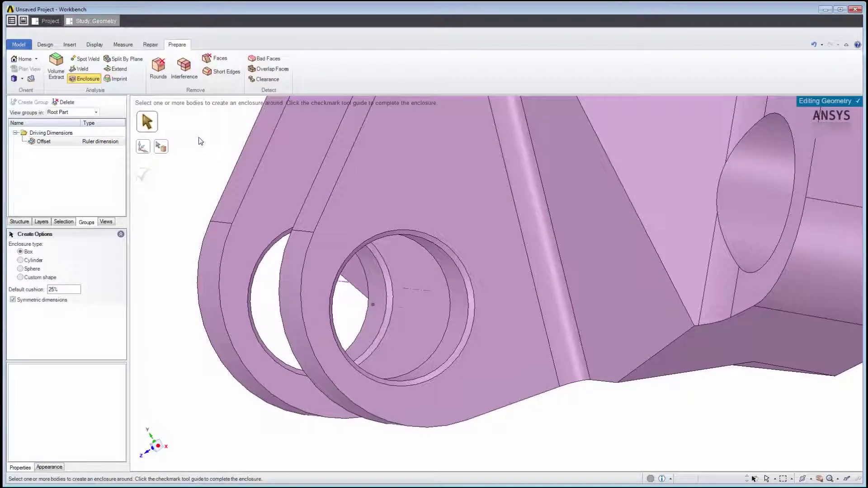